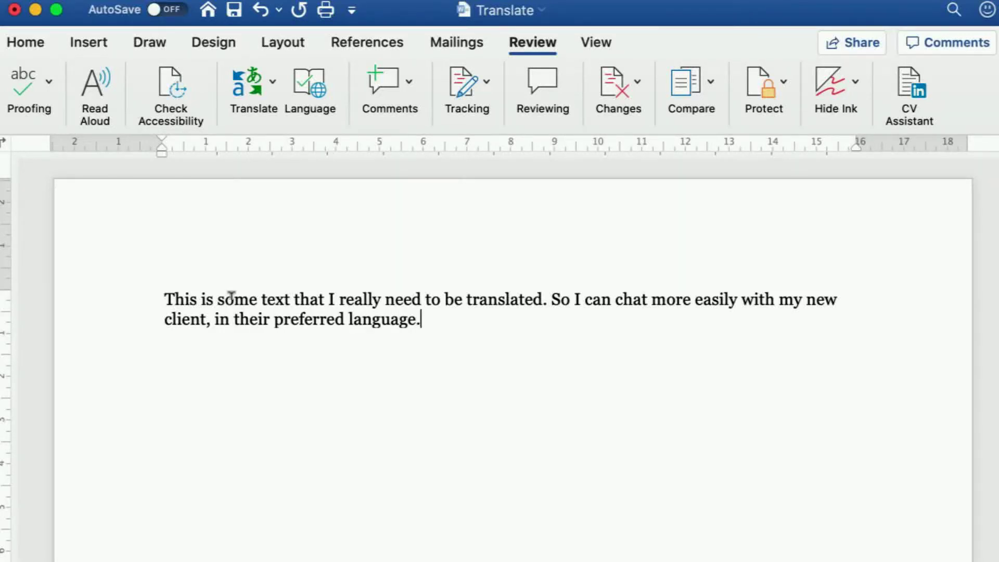
Start translating the whole paragraph document with Translate Document from the Translate menu.
left_click(257, 86)
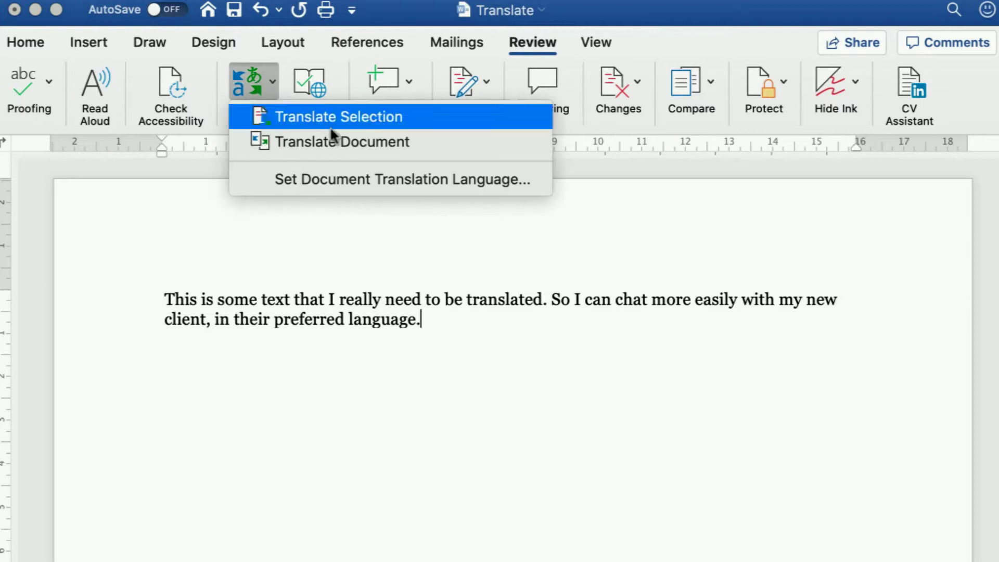
left_click(337, 141)
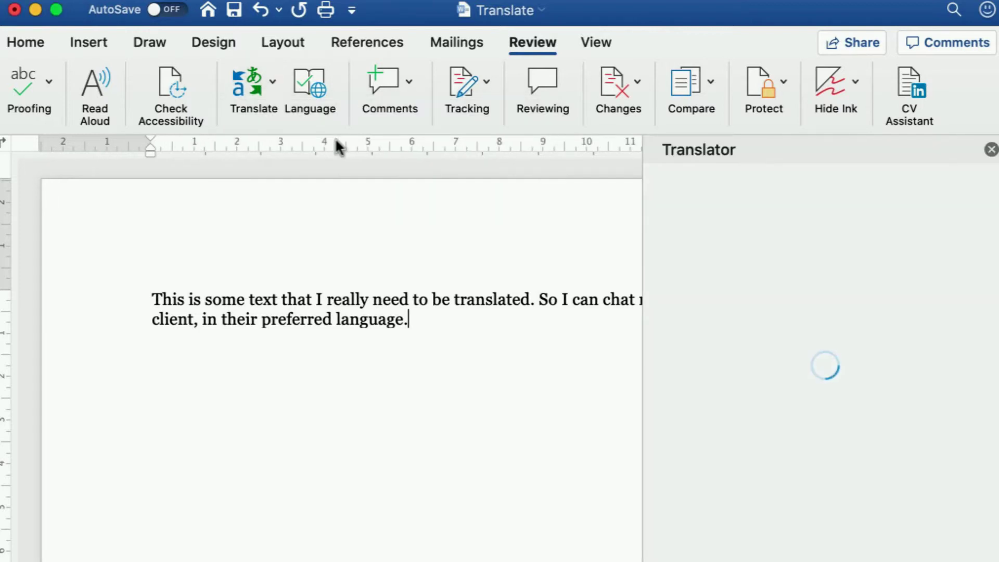